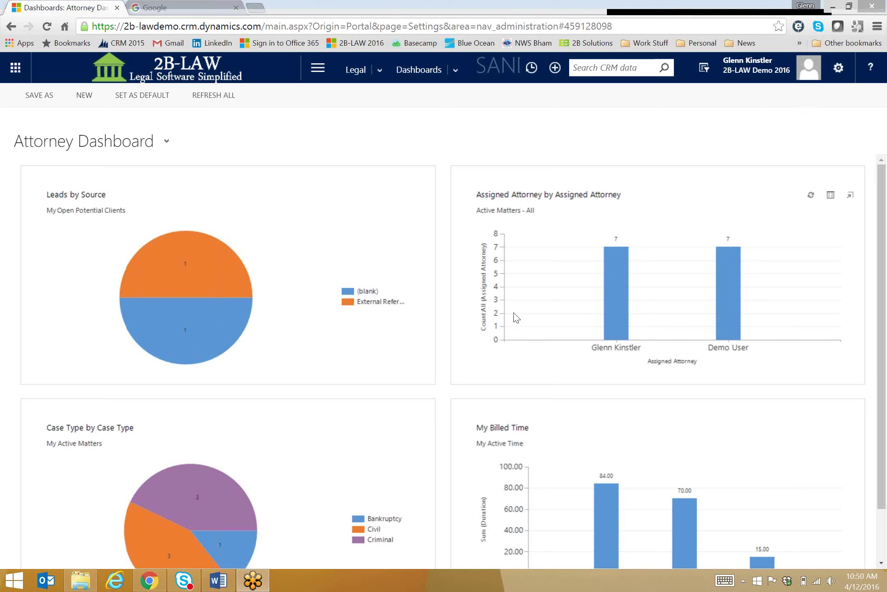
# Open the My Active Accounts list of 15 accounts from the Legal work area.
pyautogui.click(323, 74)
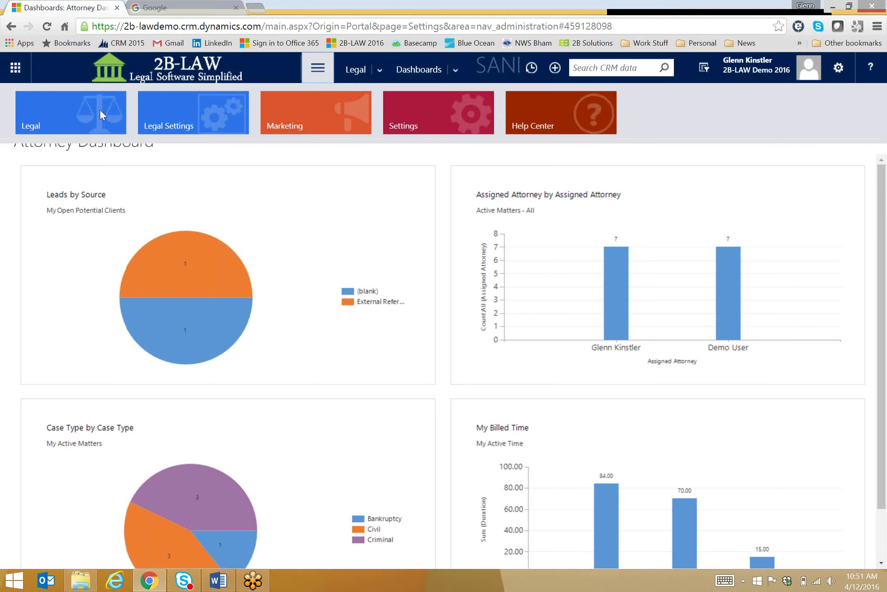
pyautogui.click(90, 110)
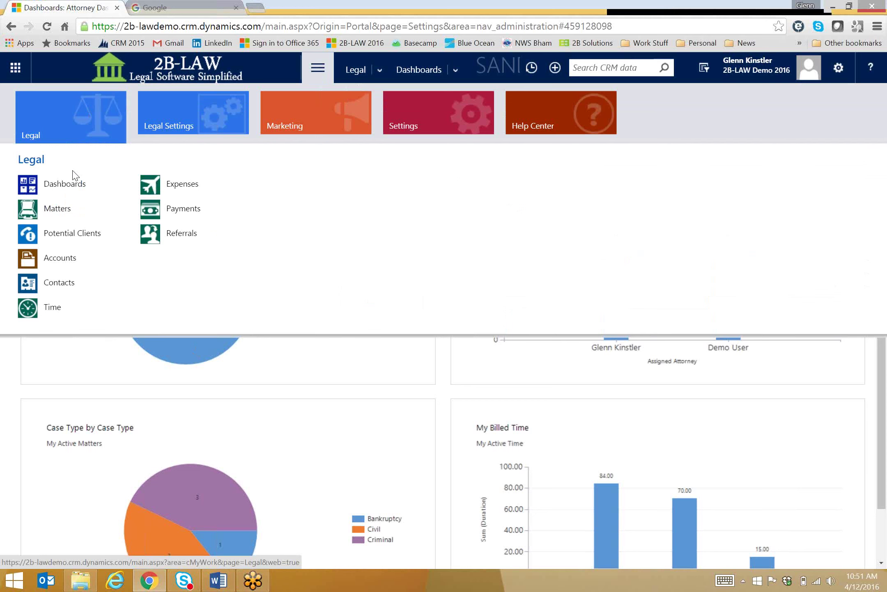
pyautogui.click(60, 263)
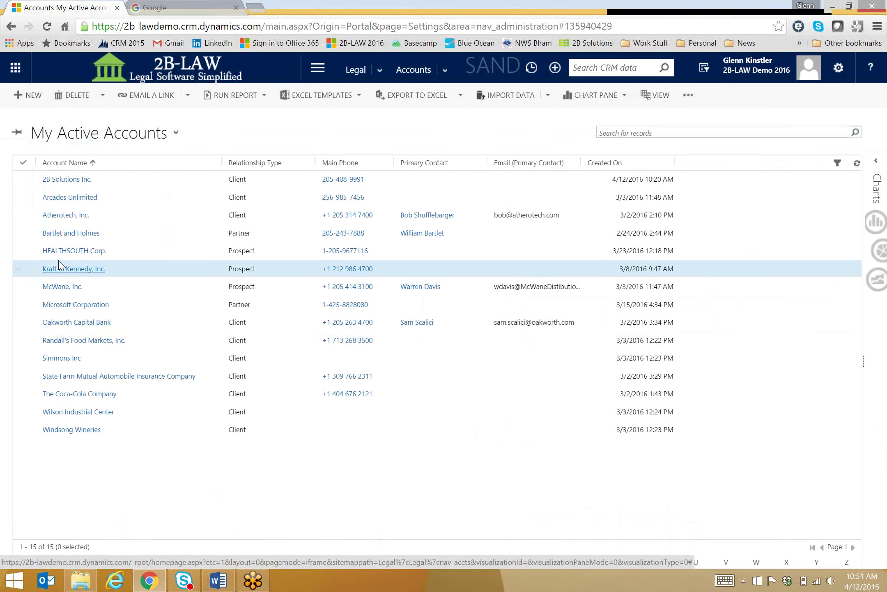
# Open the Oakworth Capital Bank account and scroll down to its Matters and Billing sections.
pyautogui.click(86, 323)
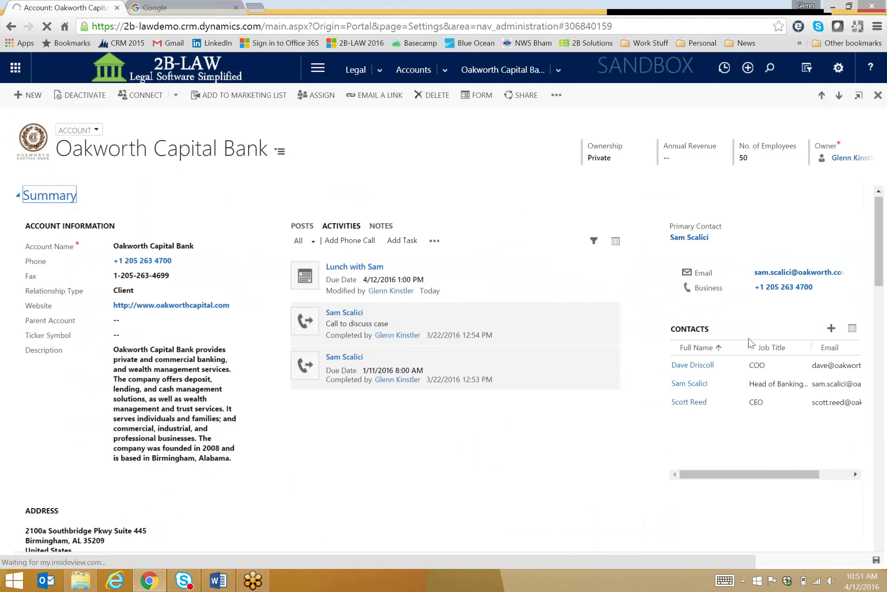
pyautogui.scroll(-6, 659, 415)
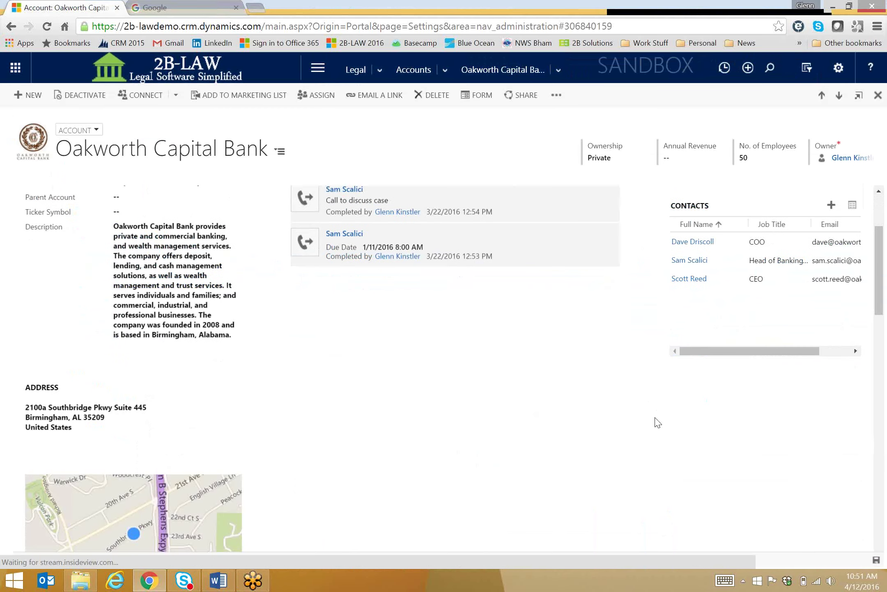
pyautogui.scroll(-6, 657, 422)
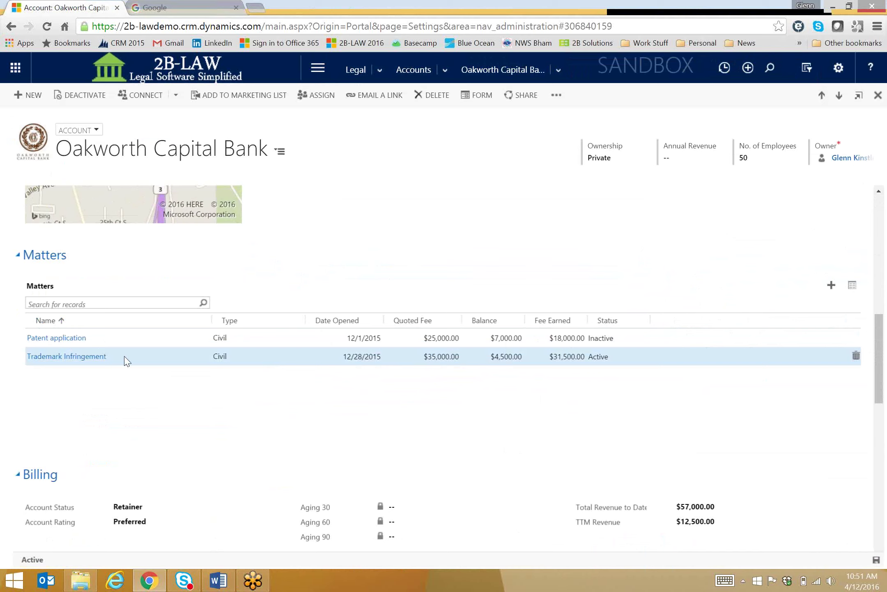
# Open the Trademark Infringement matter and show its four activities instead of posts.
pyautogui.click(150, 363)
pyautogui.doubleClick(150, 363)
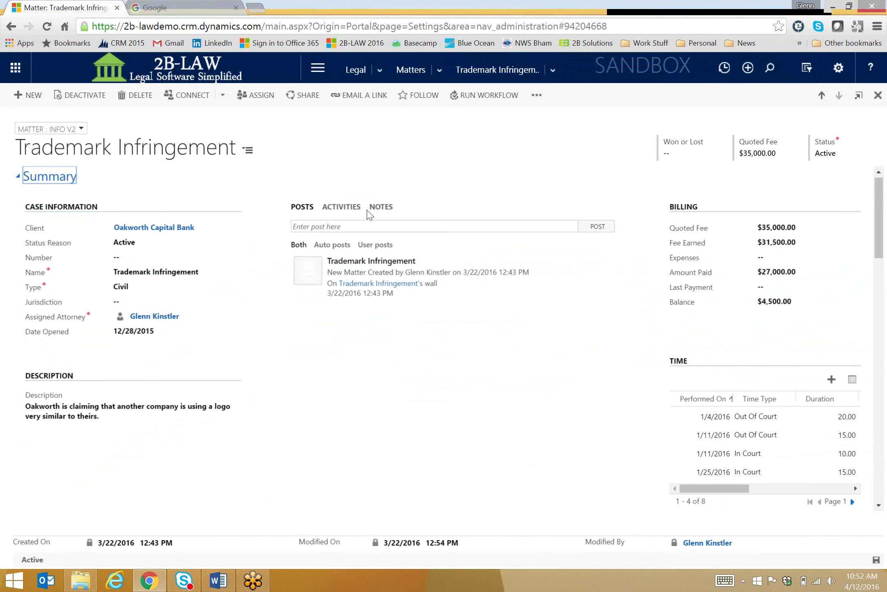
pyautogui.click(349, 208)
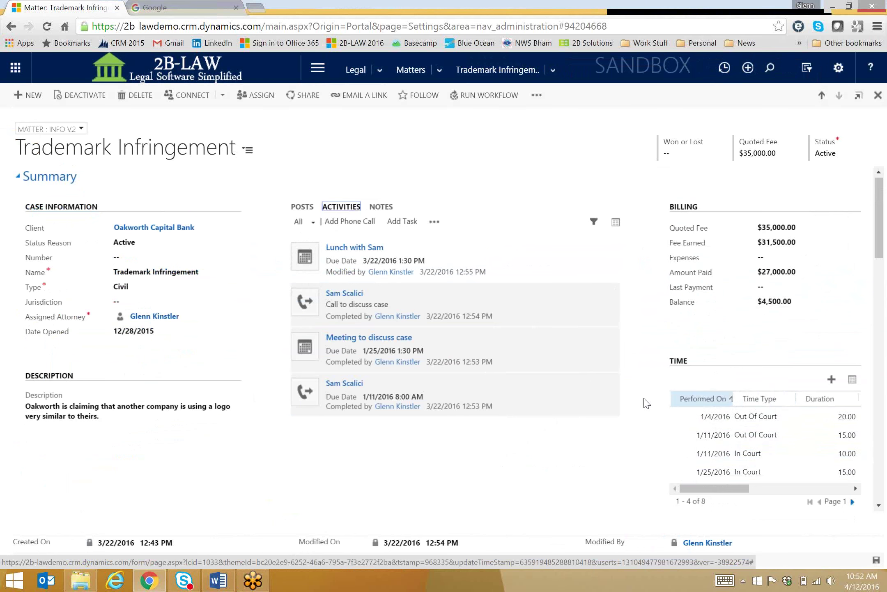
# Review the matter's time chart, payments and outcome, collapse the Civil section, then return to the top.
pyautogui.scroll(-1, 653, 410)
pyautogui.scroll(-6, 655, 410)
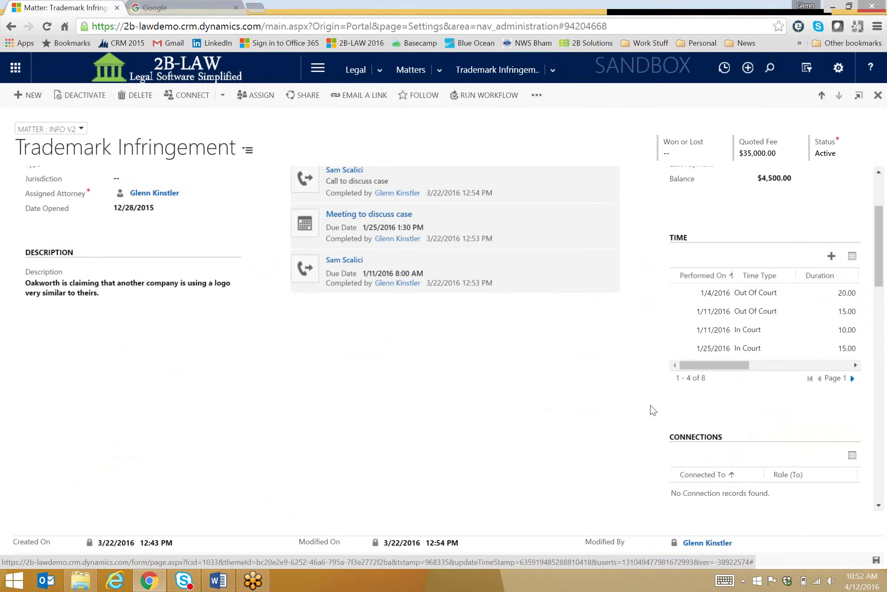
pyautogui.scroll(-4, 653, 410)
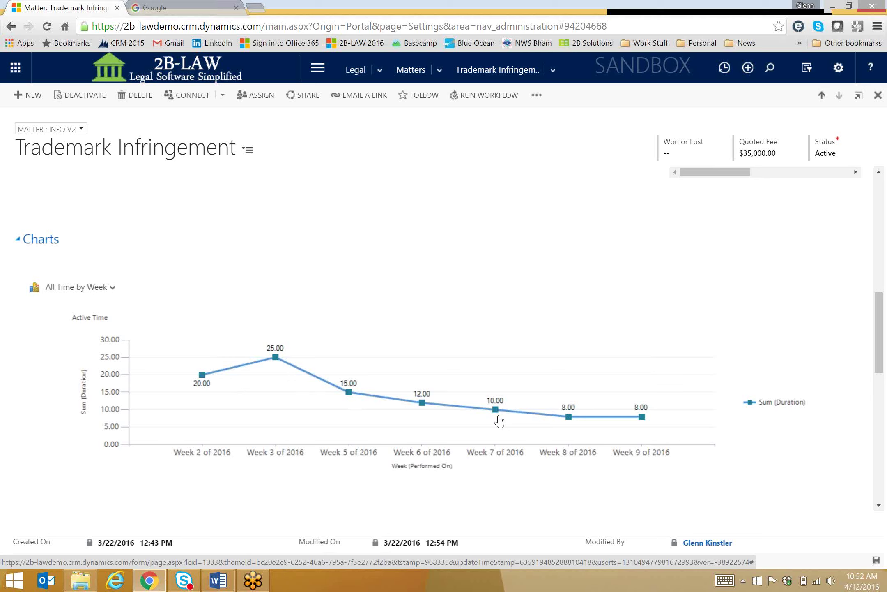
pyautogui.moveTo(620, 424)
pyautogui.scroll(-4, 594, 406)
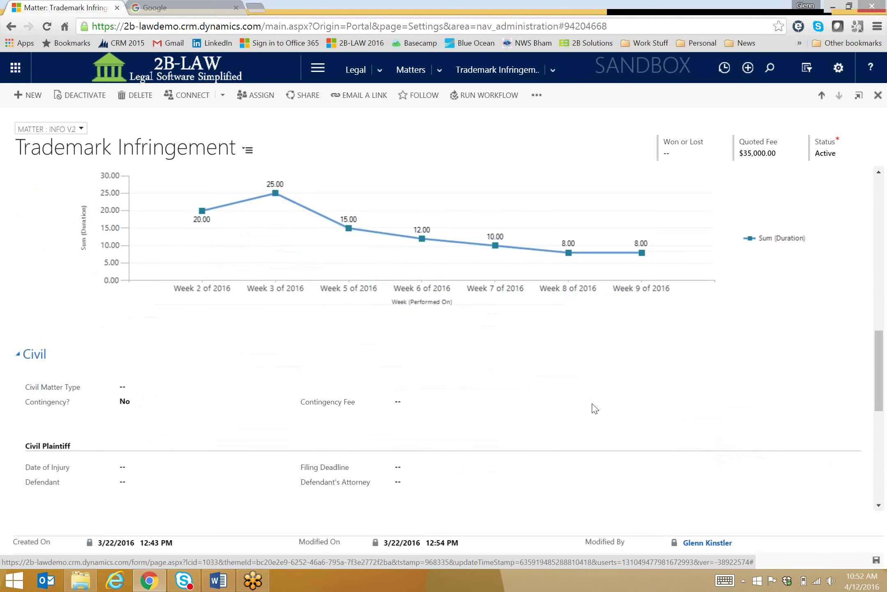
pyautogui.click(17, 334)
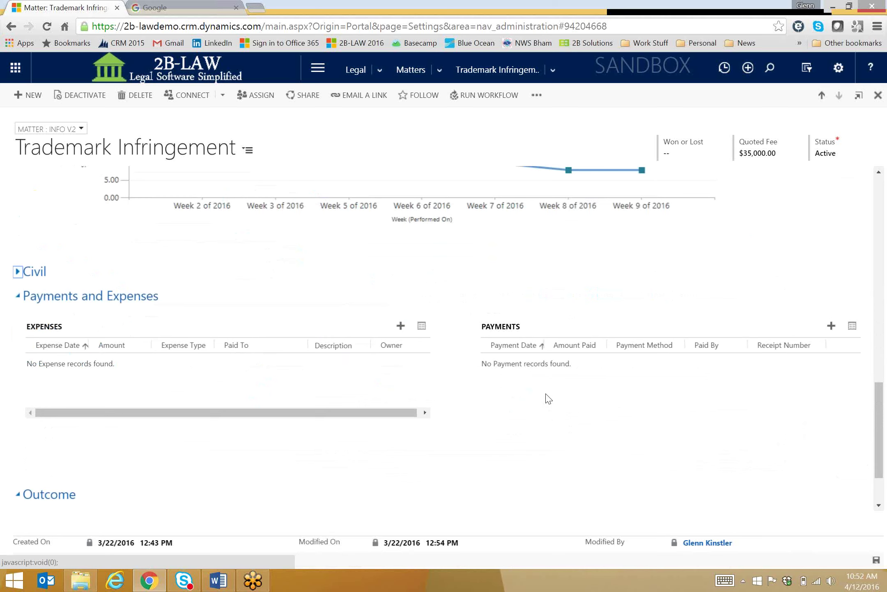
pyautogui.scroll(-2, 471, 406)
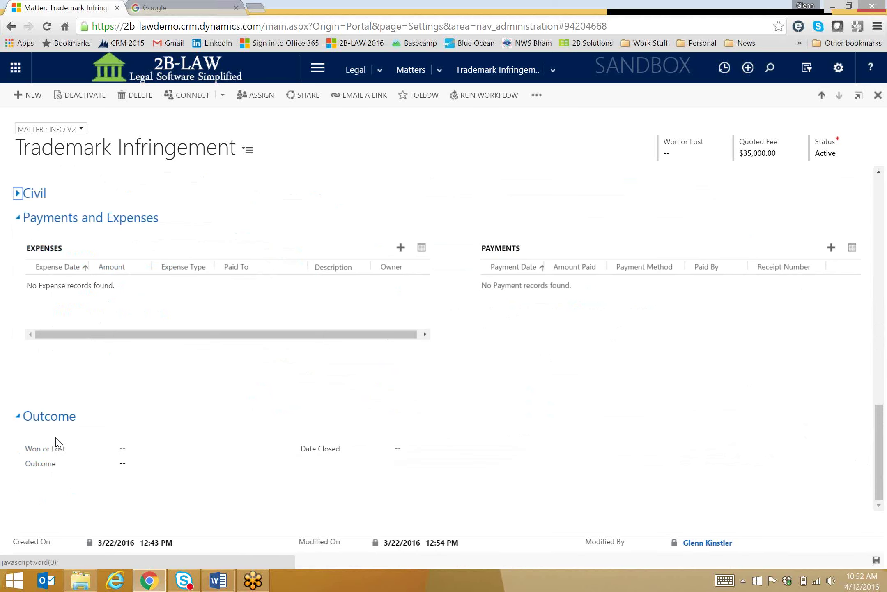
pyautogui.scroll(10, 58, 443)
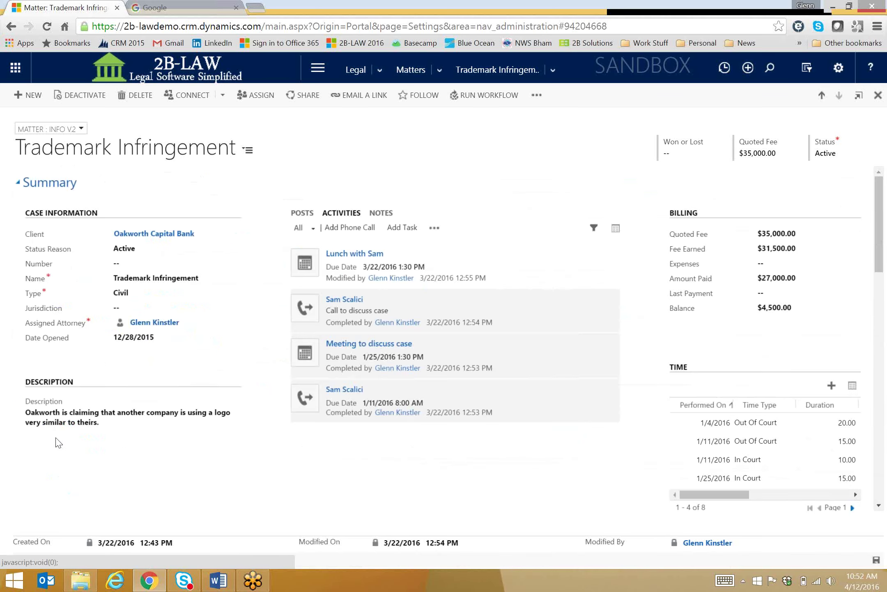
# Go back to Oakworth Capital Bank and view Billing: $57,000.00 total revenue, $12,500.00 TTM.
pyautogui.click(10, 27)
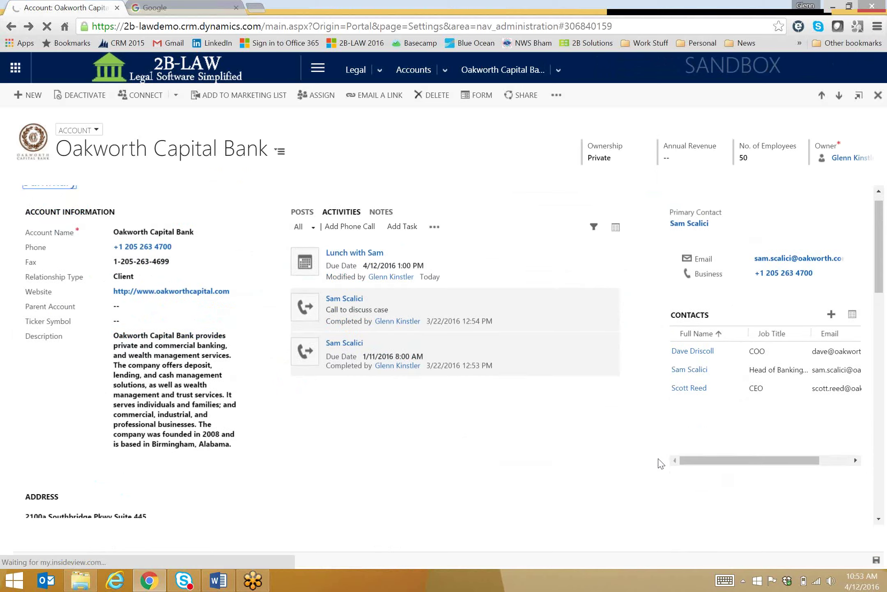
pyautogui.scroll(-10, 661, 463)
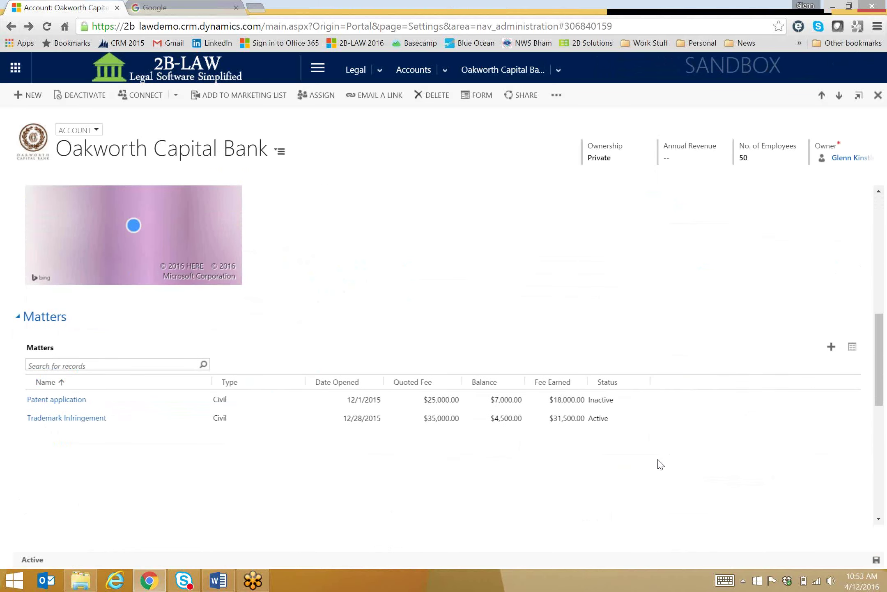
pyautogui.scroll(-3, 620, 462)
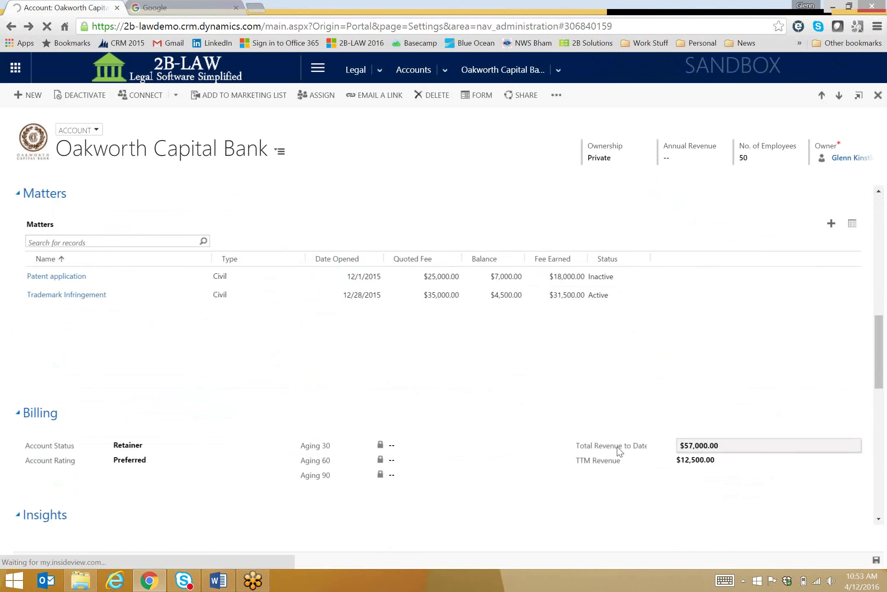
pyautogui.scroll(-2, 620, 452)
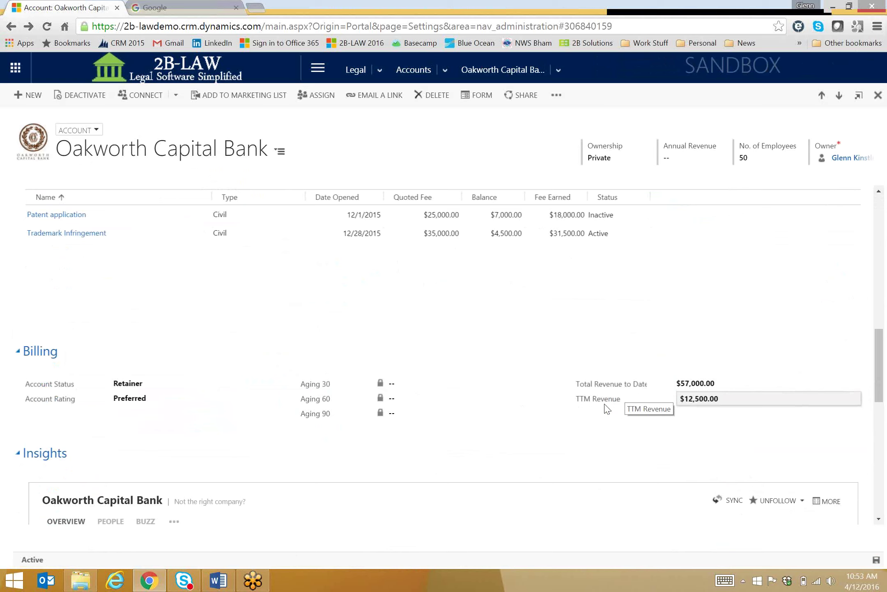
pyautogui.scroll(-1, 607, 409)
pyautogui.scroll(-1, 553, 412)
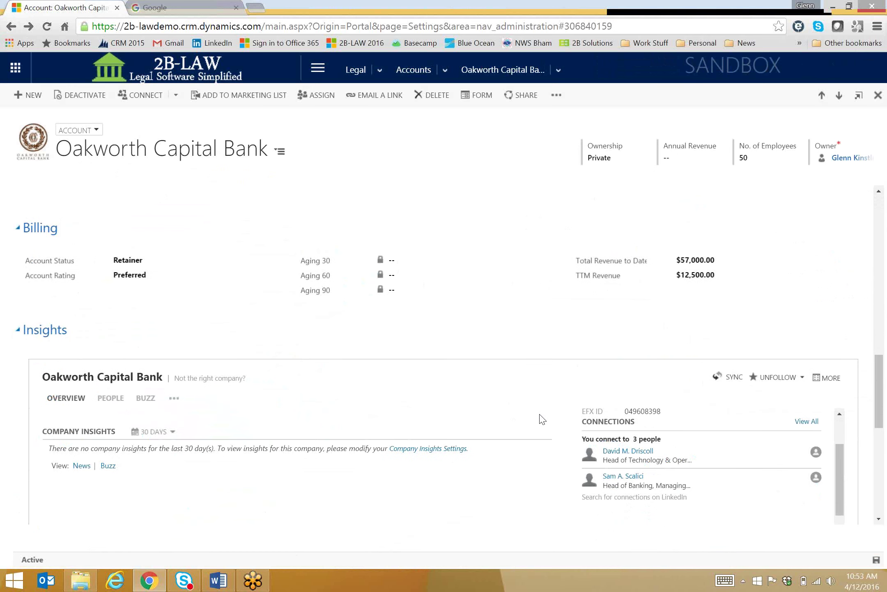
pyautogui.moveTo(875, 395); pyautogui.dragTo(878, 430)
pyautogui.scroll(1, 542, 333)
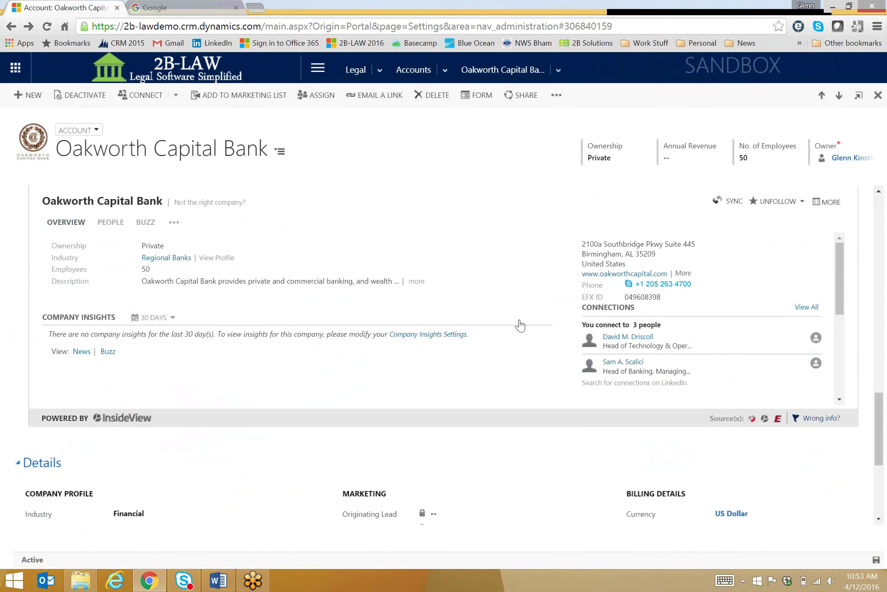
pyautogui.scroll(1, 881, 421)
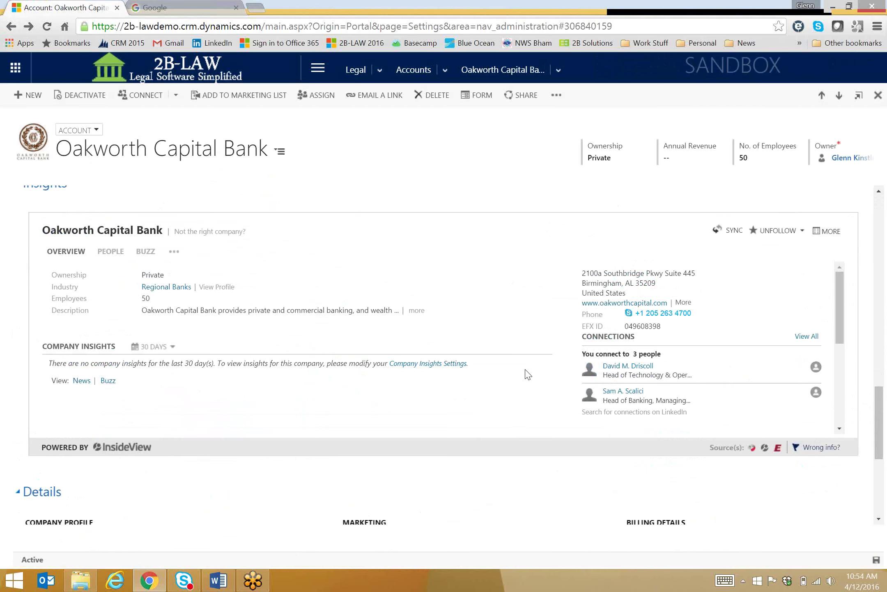
pyautogui.moveTo(174, 296)
pyautogui.moveTo(839, 296); pyautogui.dragTo(838, 318)
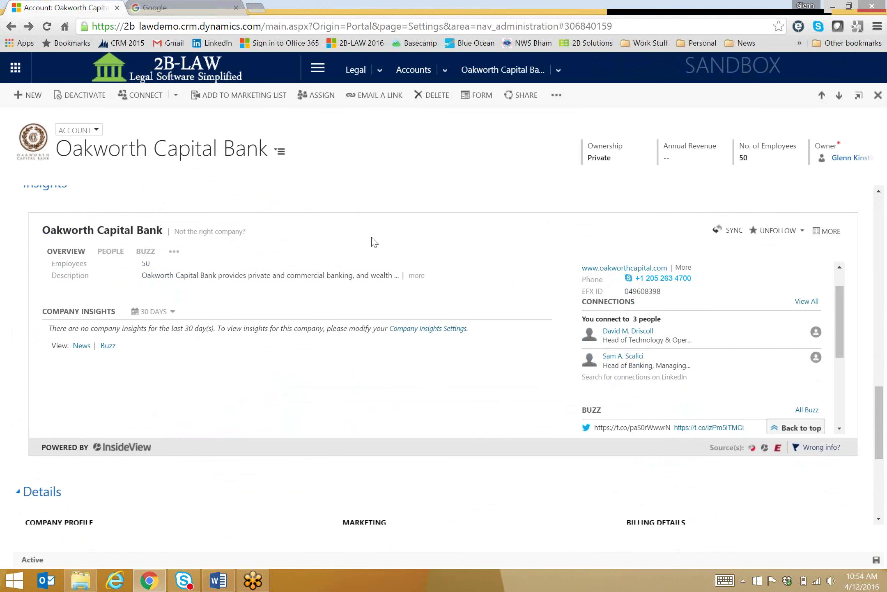
# List all 29 Oakworth Capital Bank people in the InsideView PEOPLE tab using Load More.
pyautogui.click(111, 254)
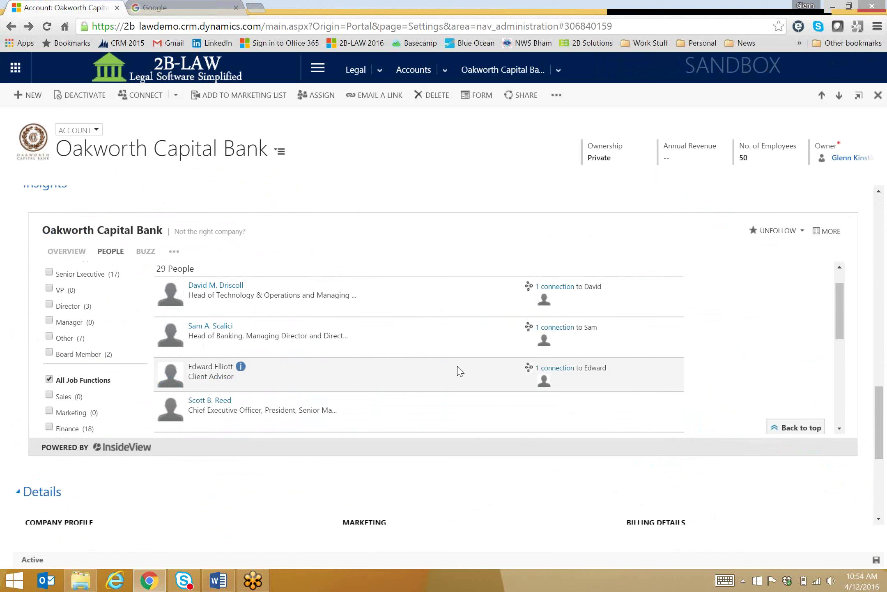
pyautogui.scroll(-1, 454, 370)
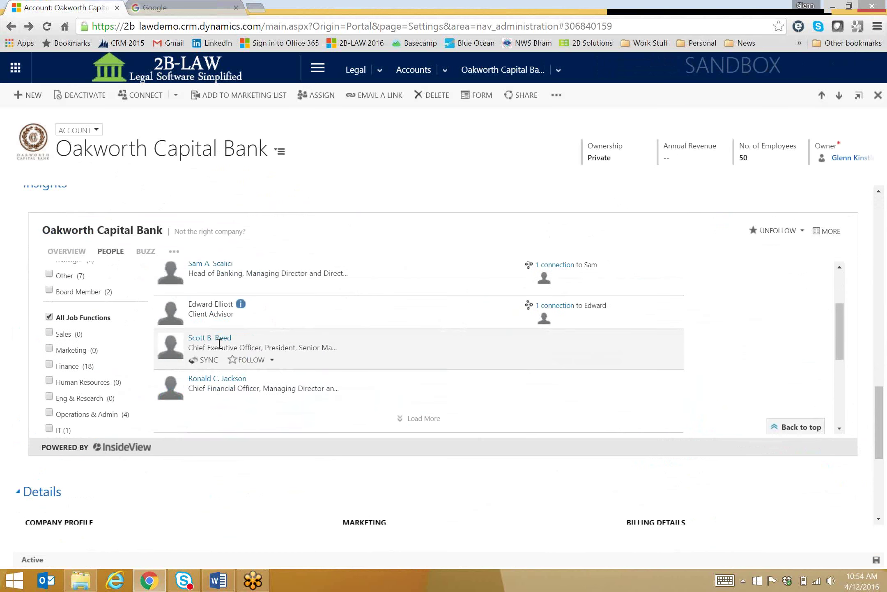
pyautogui.moveTo(213, 343)
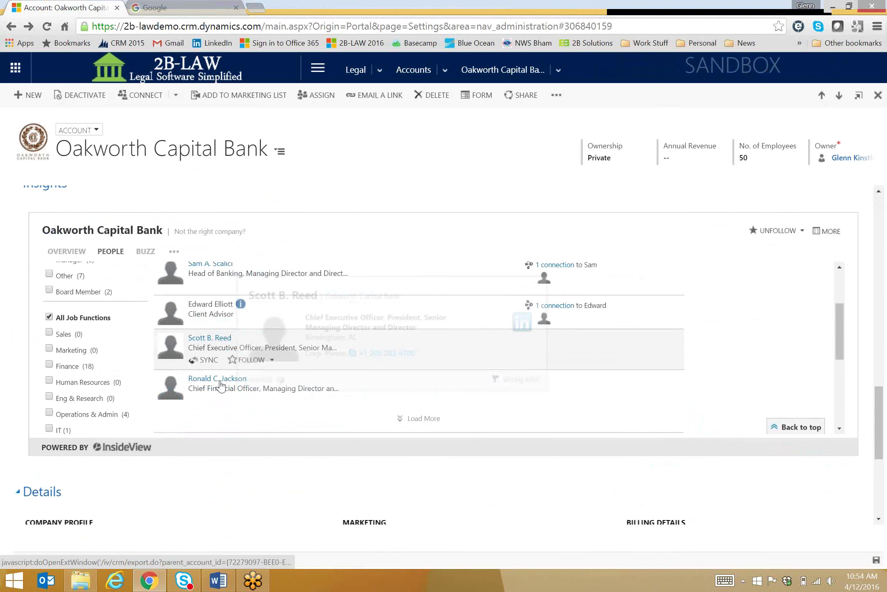
pyautogui.scroll(-1, 398, 370)
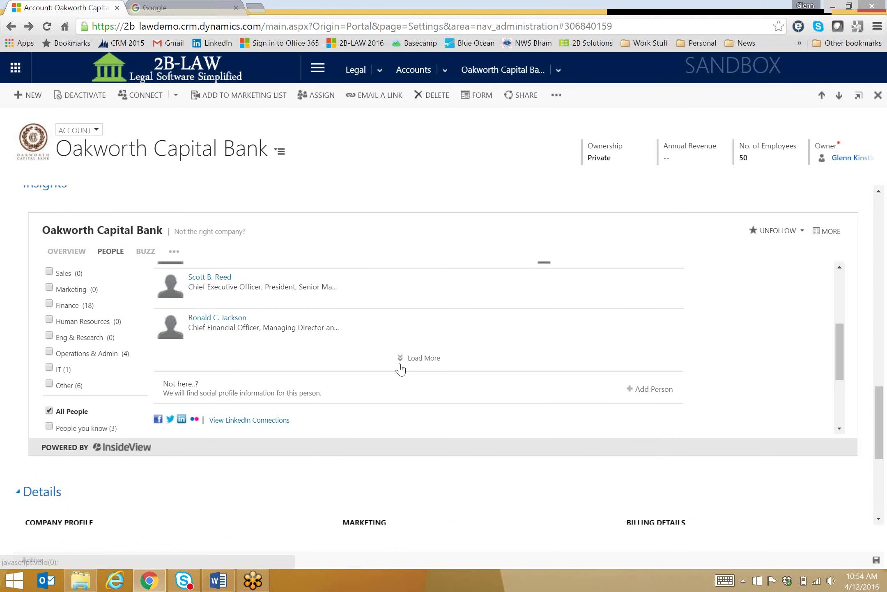
pyautogui.click(424, 363)
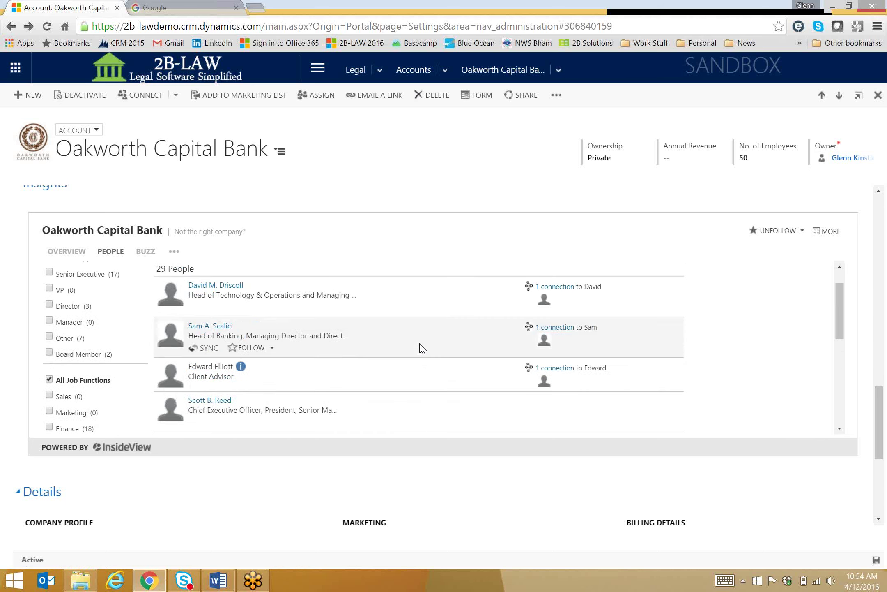
pyautogui.scroll(1, 419, 347)
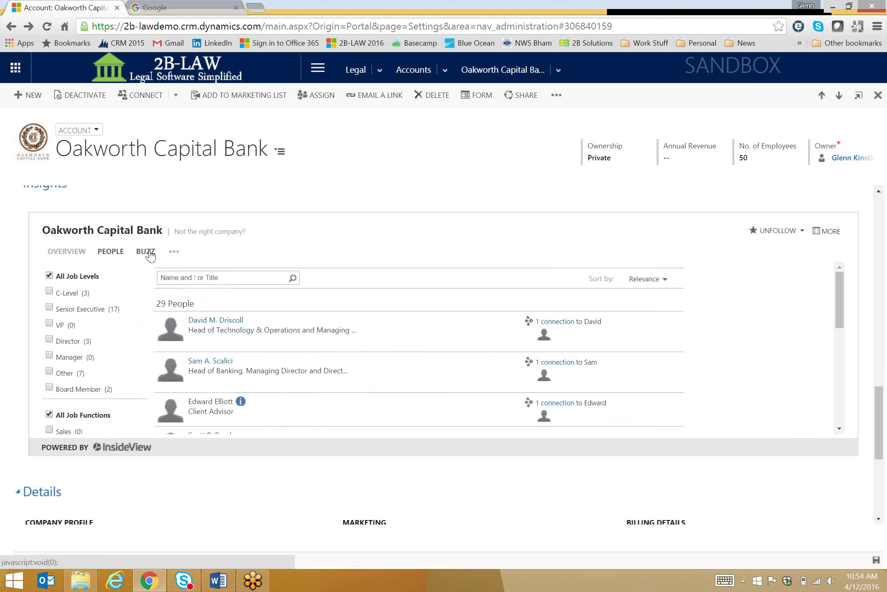
# Show Oakworth's InsideView Buzz feed and scroll through its Twitter, Facebook and blog posts.
pyautogui.click(149, 253)
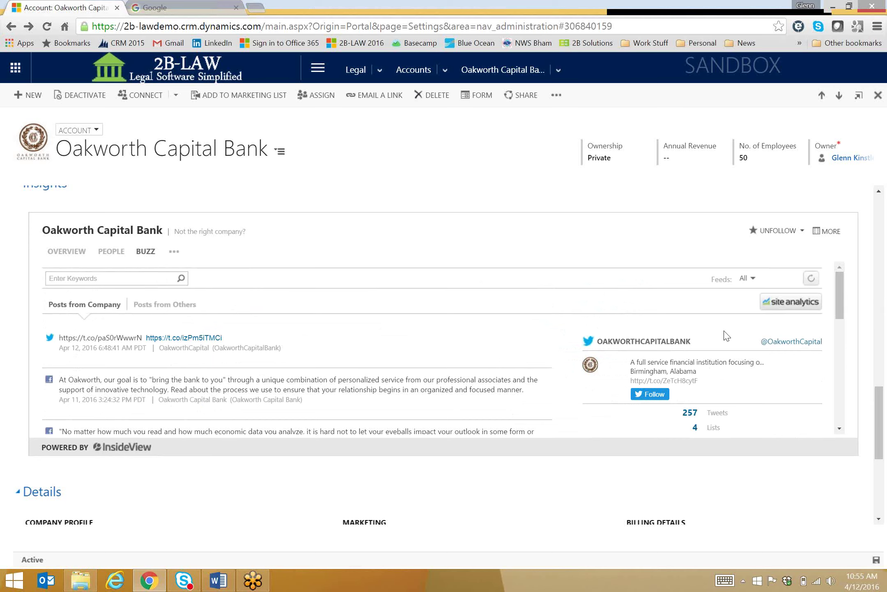
pyautogui.moveTo(840, 295); pyautogui.dragTo(838, 306)
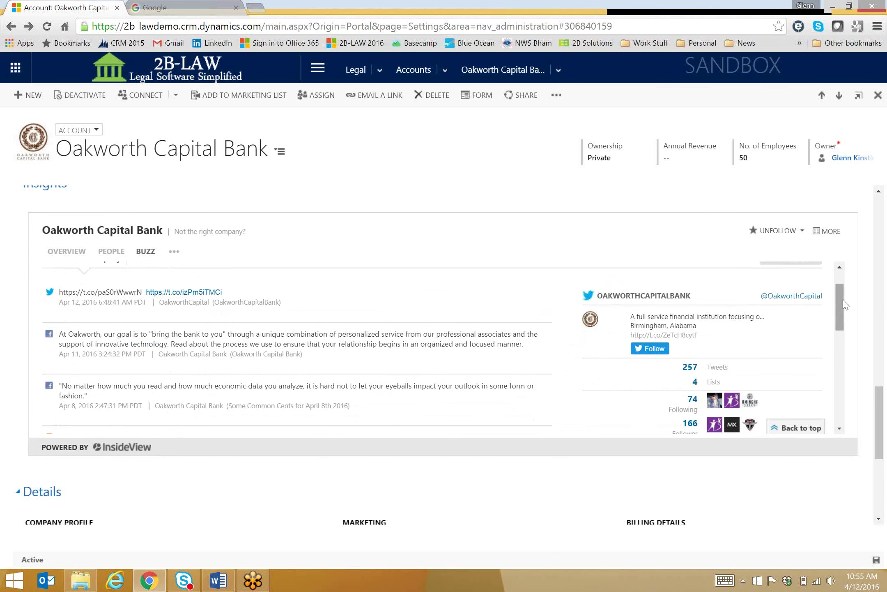
pyautogui.moveTo(840, 316); pyautogui.dragTo(840, 355)
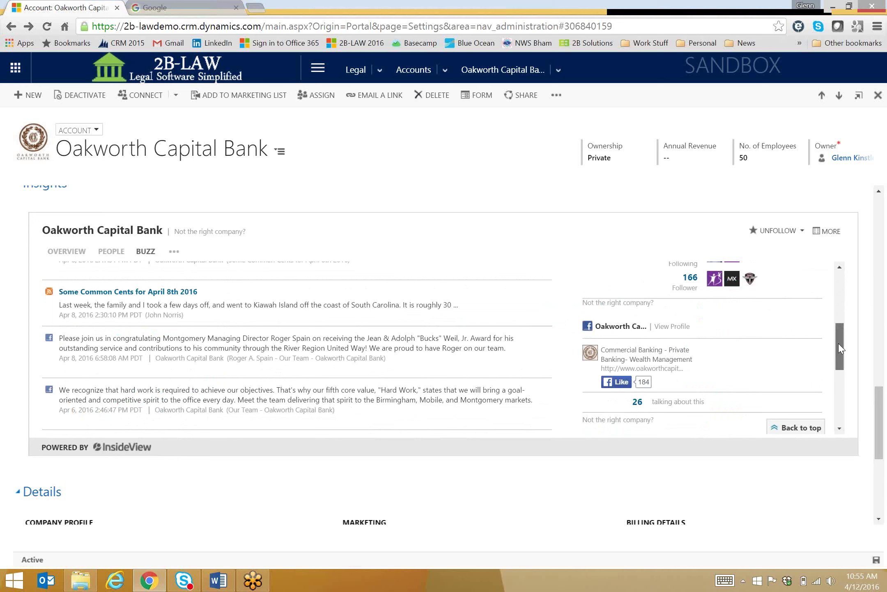
pyautogui.moveTo(838, 347); pyautogui.dragTo(836, 302)
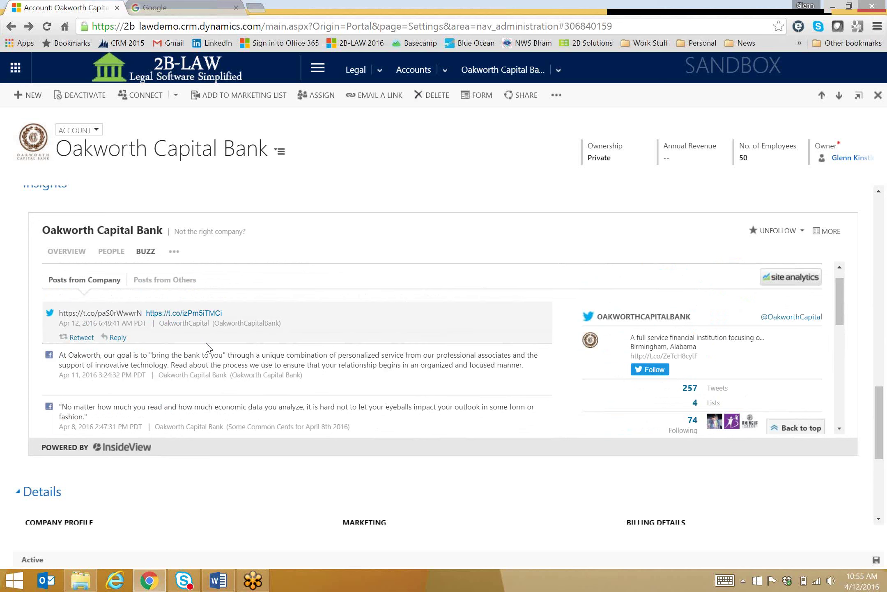
pyautogui.scroll(-1, 157, 343)
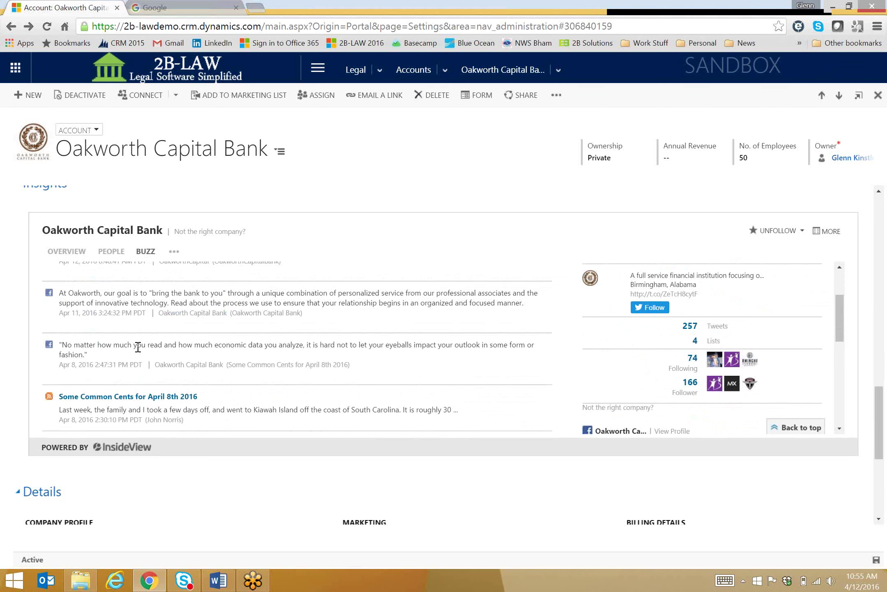
pyautogui.scroll(-1, 138, 347)
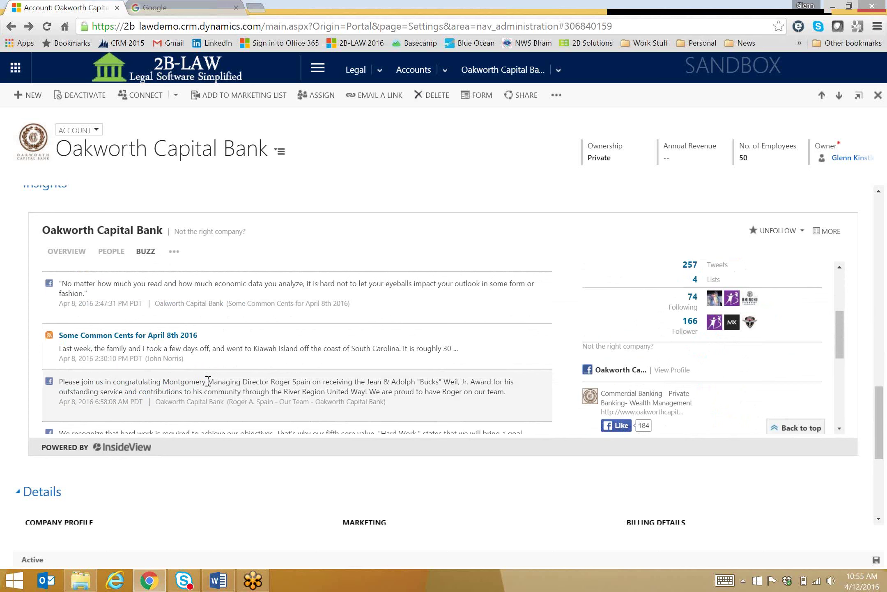
# Highlight the managing director mention and the new managing directors announcement in the feed.
pyautogui.moveTo(208, 382); pyautogui.dragTo(306, 384)
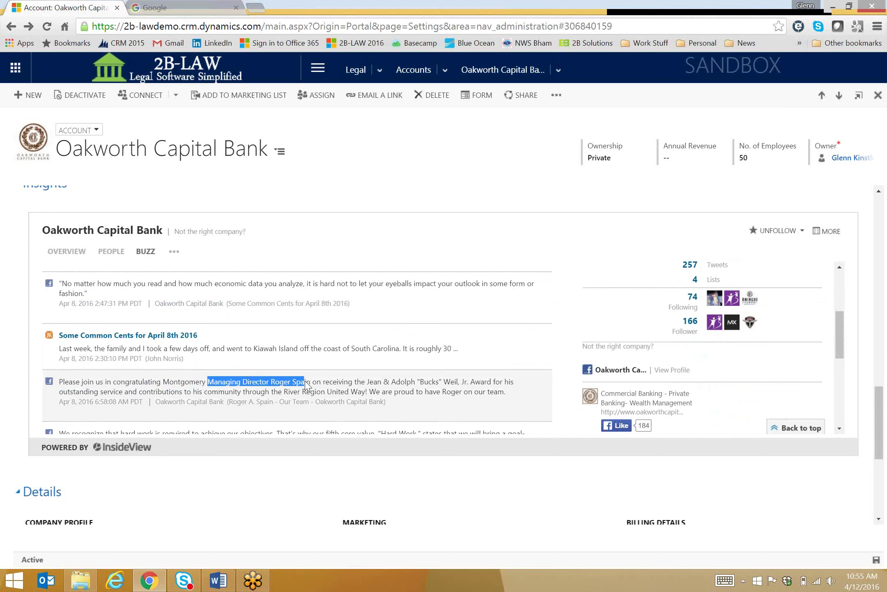
pyautogui.scroll(-1, 312, 376)
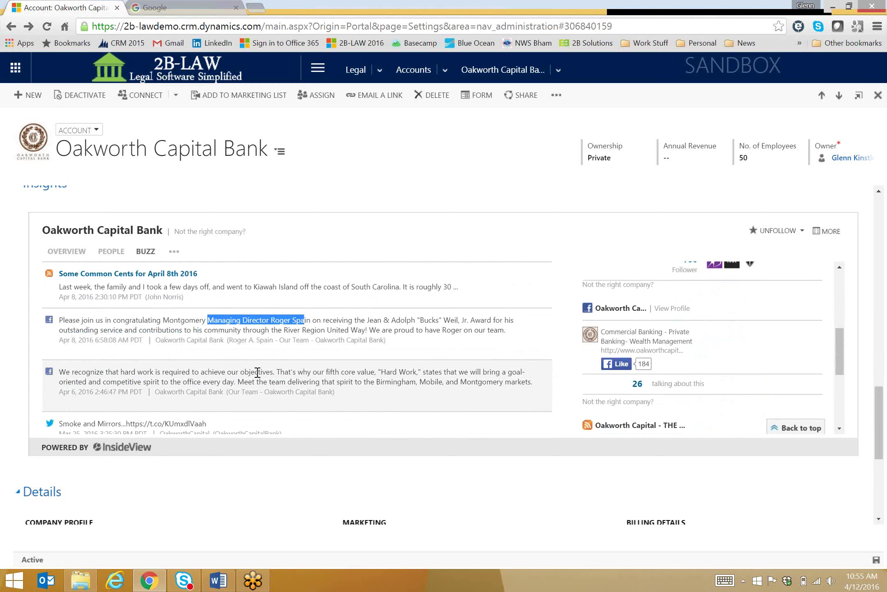
pyautogui.scroll(-1, 258, 372)
pyautogui.scroll(-1, 246, 376)
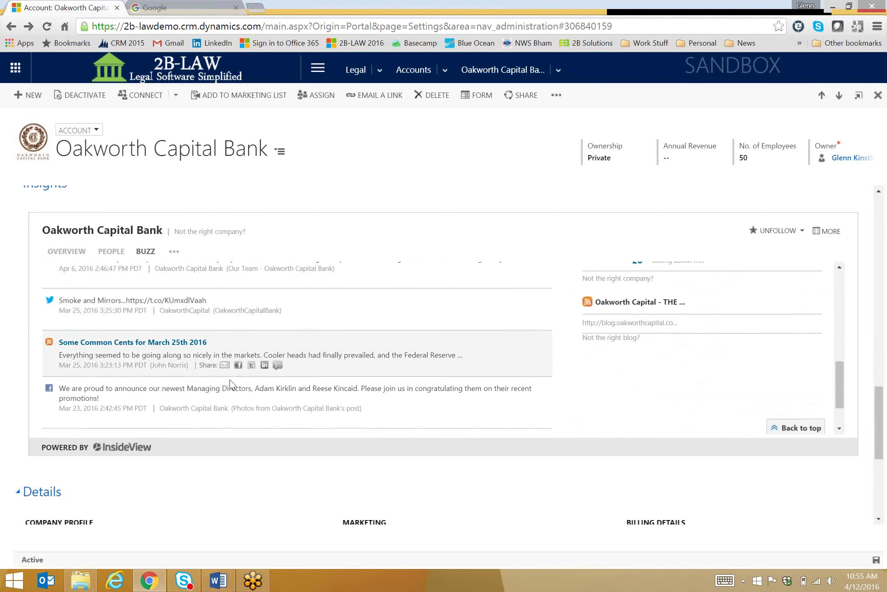
pyautogui.moveTo(187, 388); pyautogui.dragTo(359, 386)
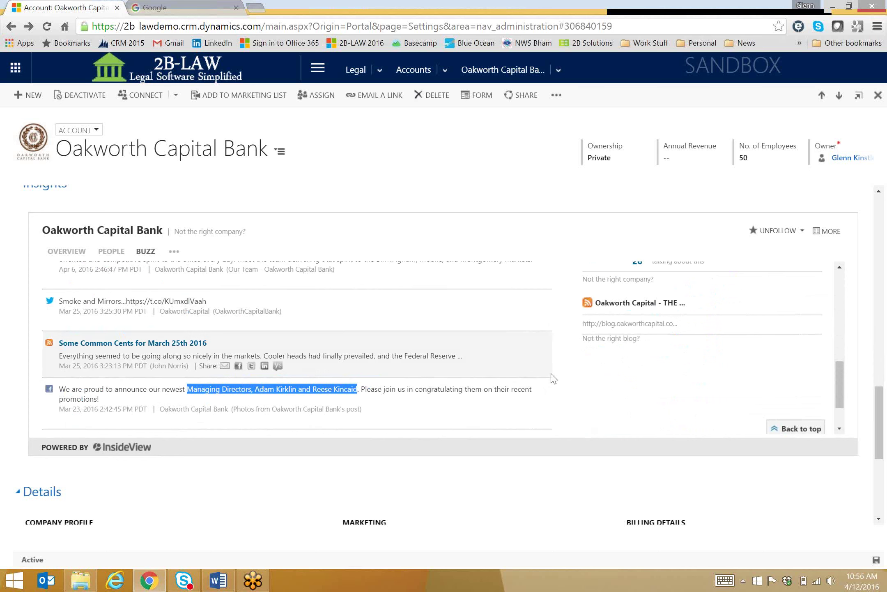
pyautogui.scroll(1, 550, 378)
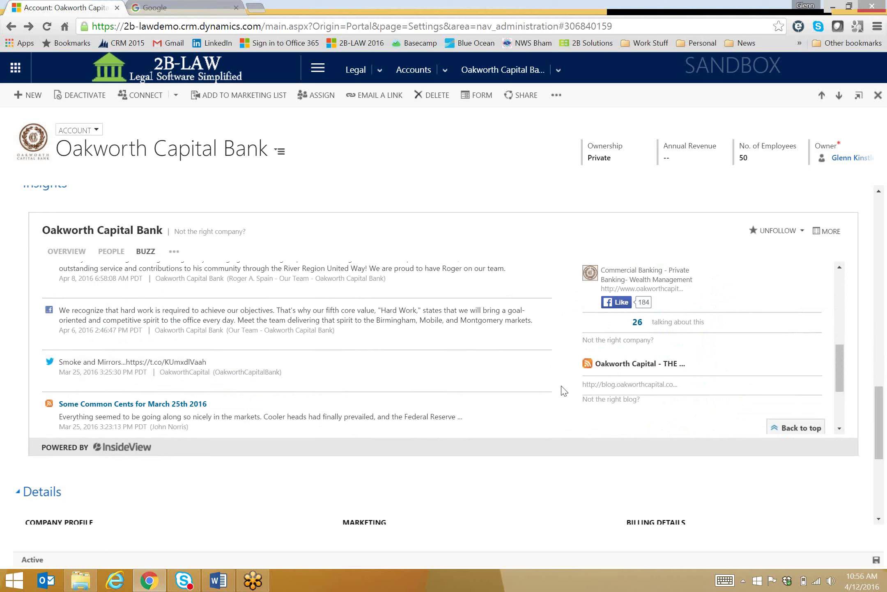
pyautogui.scroll(10, 564, 390)
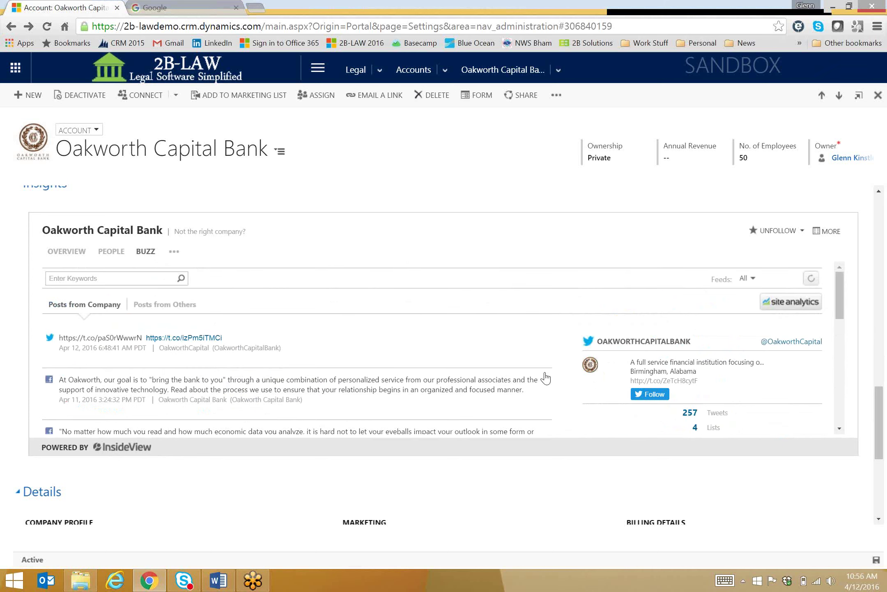
# Open Oakworth's Industry Profile and read through the Regional Banks Challenges.
pyautogui.click(174, 251)
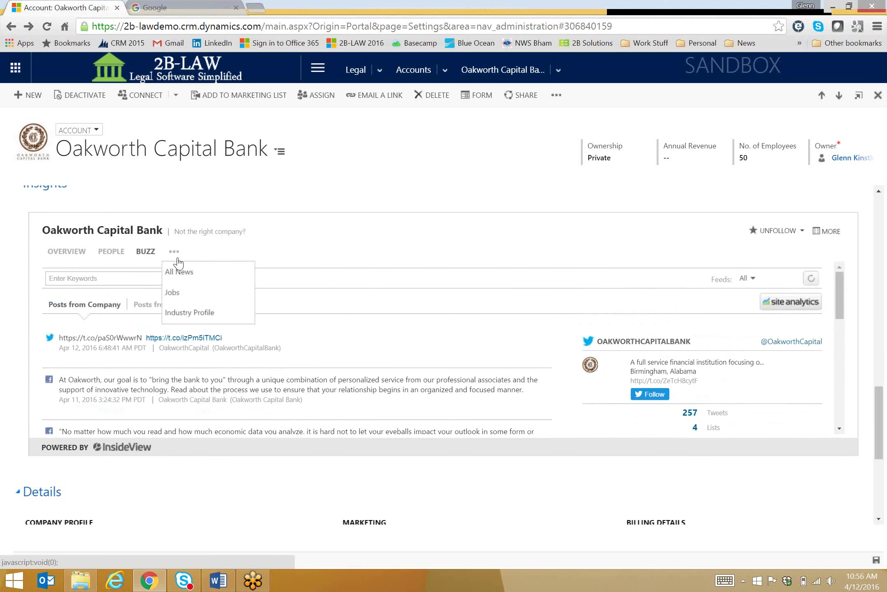
pyautogui.click(188, 315)
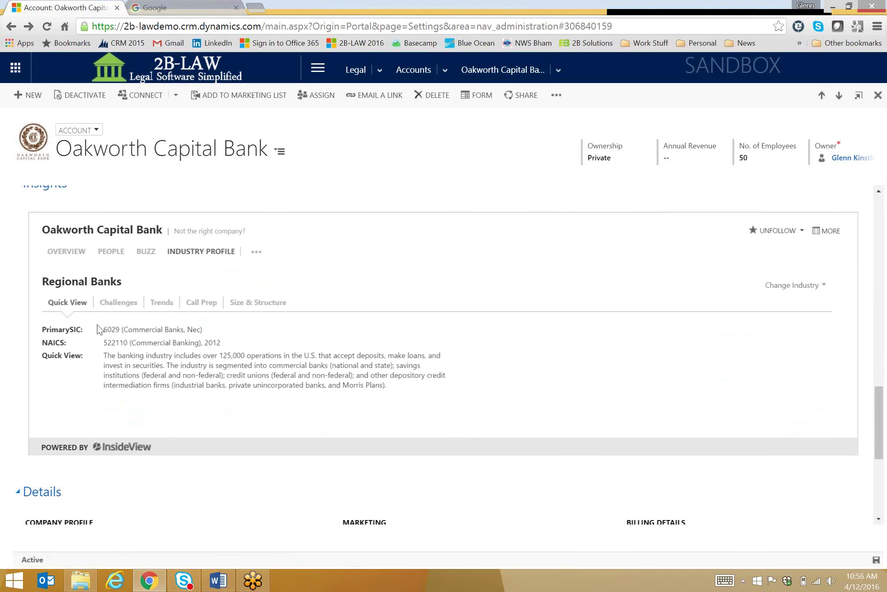
pyautogui.click(115, 305)
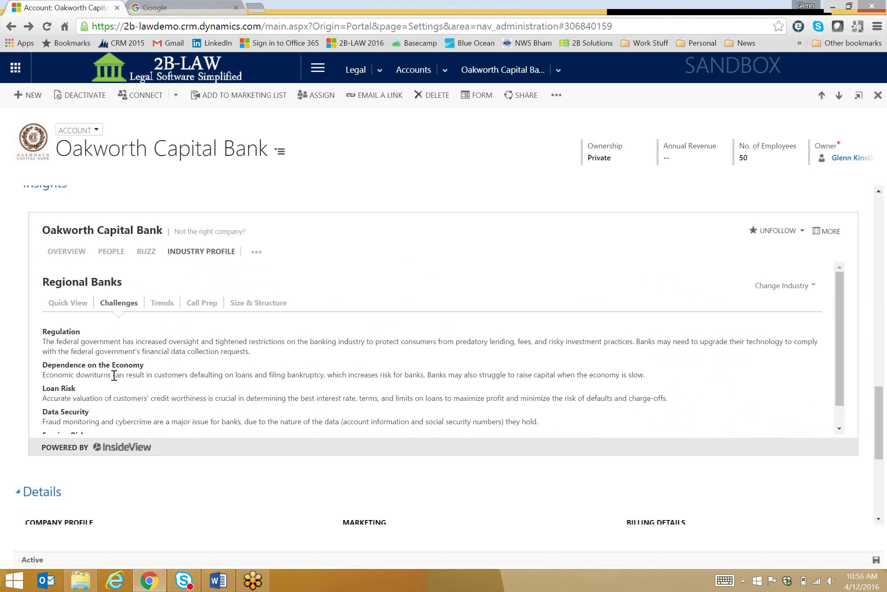
pyautogui.scroll(-1, 102, 413)
pyautogui.scroll(-1, 101, 413)
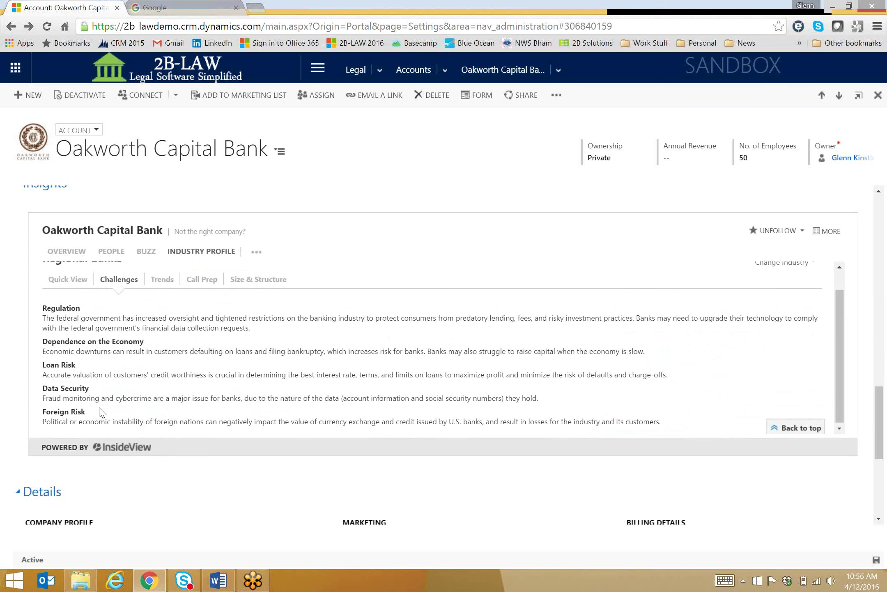
pyautogui.moveTo(90, 389); pyautogui.dragTo(43, 391)
pyautogui.click(115, 383)
pyautogui.scroll(1, 116, 383)
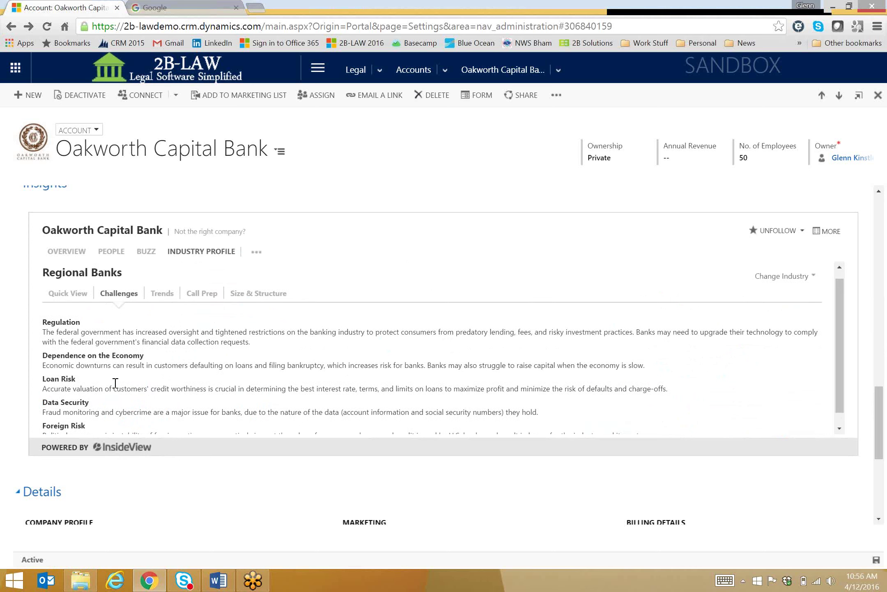
# Show Regional Banks Trends, including consolidation, divesting non-core assets and mobile applications.
pyautogui.click(164, 306)
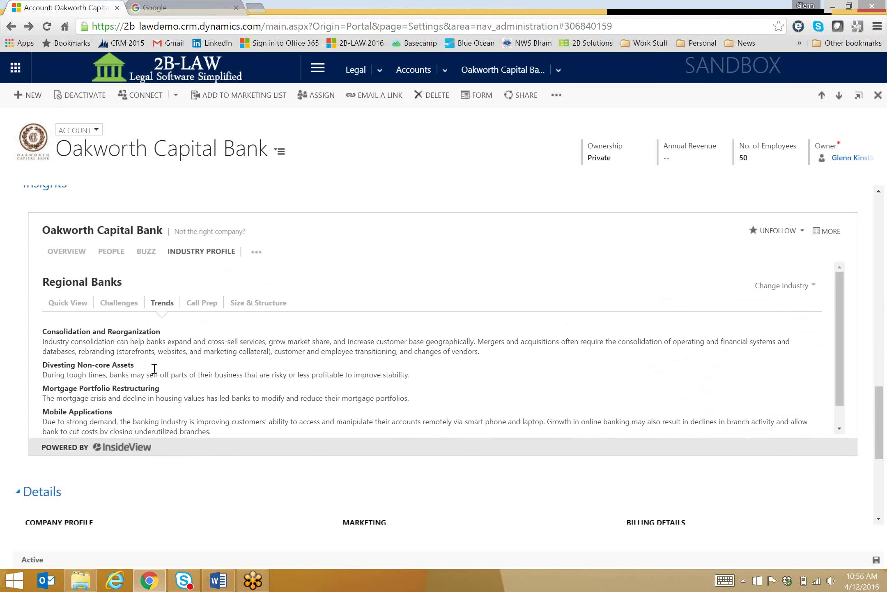
pyautogui.scroll(-1, 179, 364)
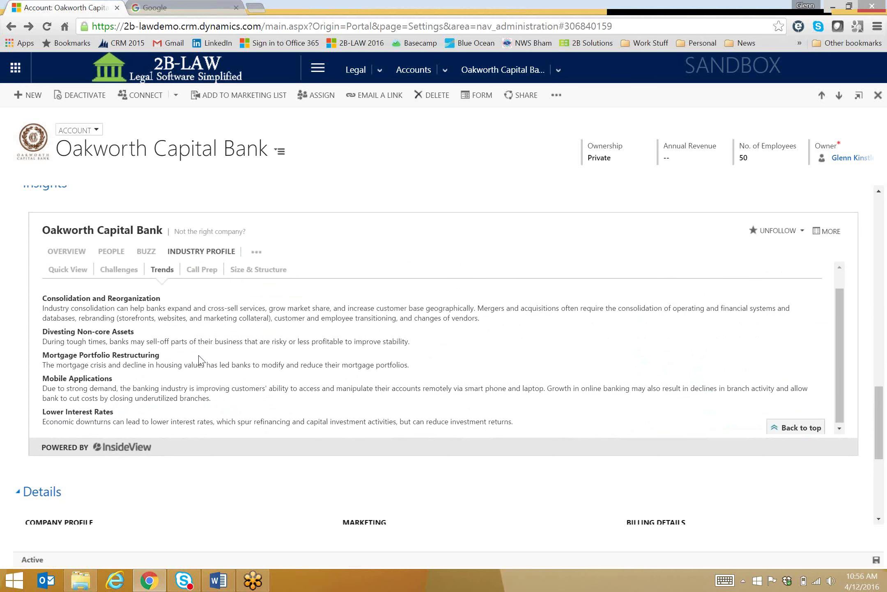
pyautogui.scroll(1, 199, 360)
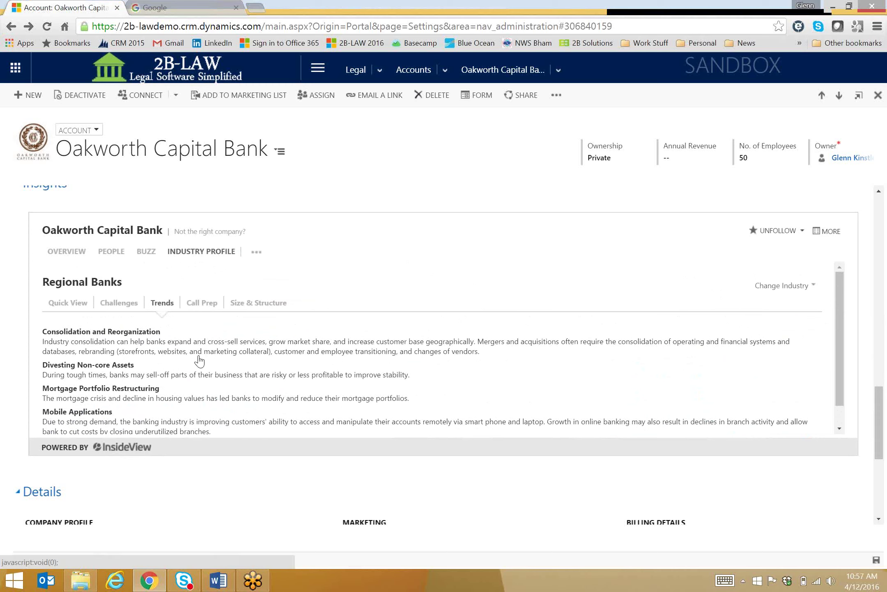
pyautogui.click(201, 303)
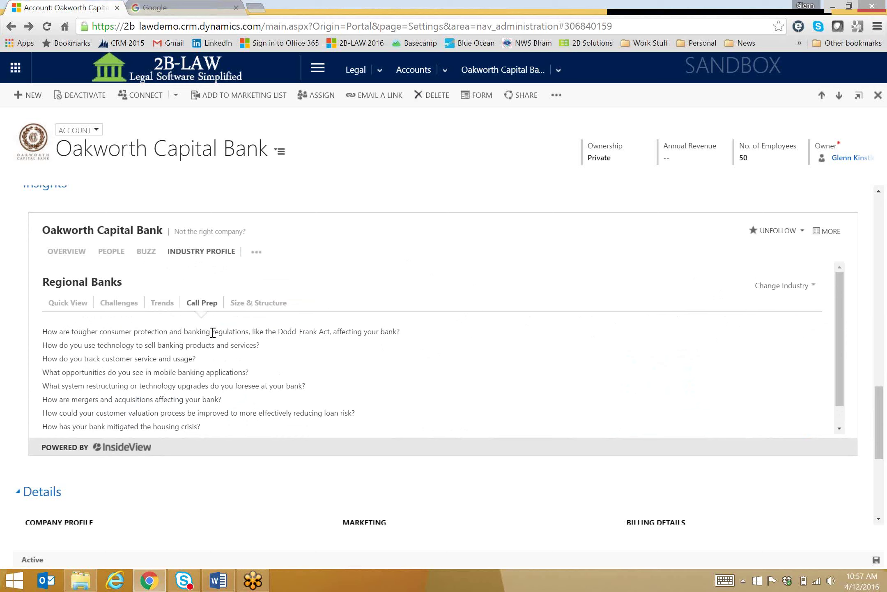
pyautogui.click(178, 311)
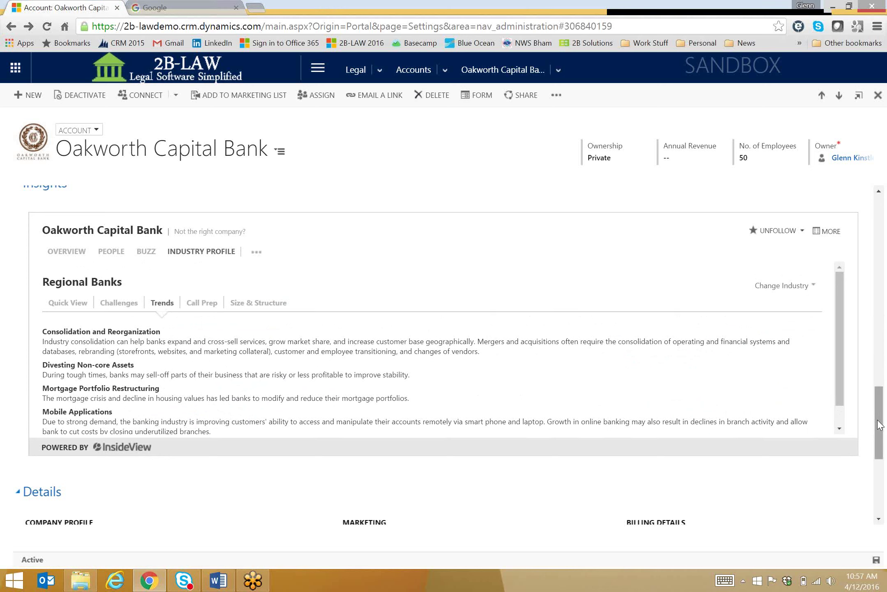
pyautogui.click(878, 420)
pyautogui.moveTo(878, 420); pyautogui.dragTo(878, 418)
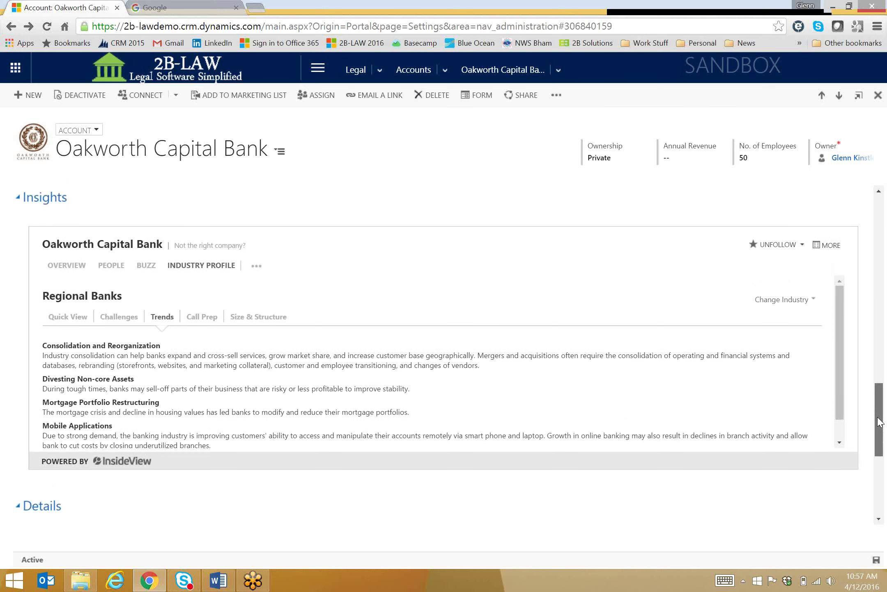
pyautogui.moveTo(879, 421); pyautogui.dragTo(886, 230)
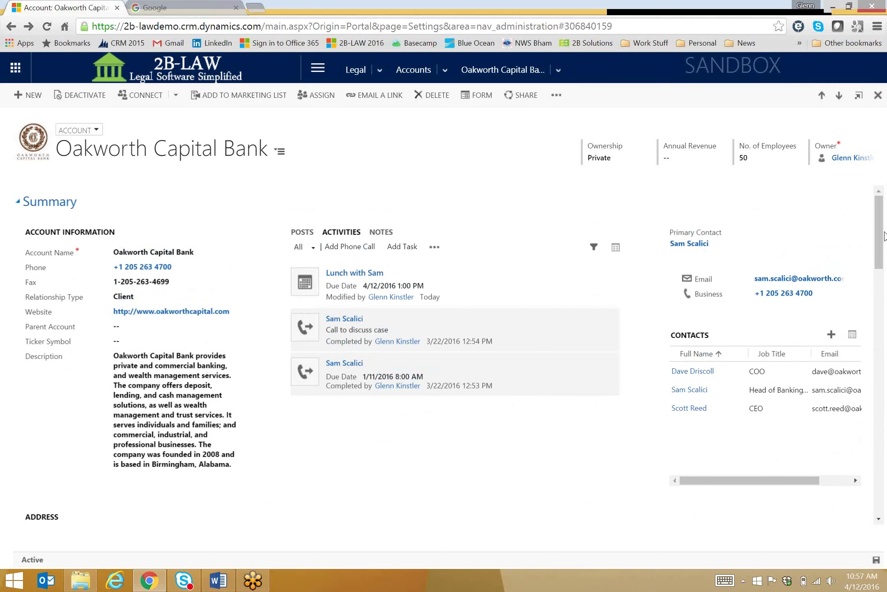